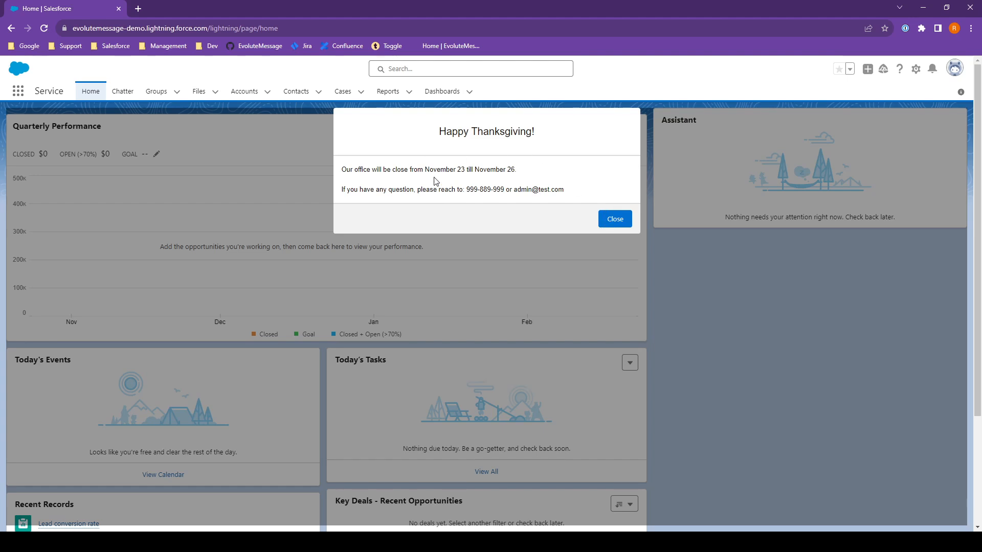
Dismiss the Thanksgiving message and test its display on Home after returning from Chatter and after logging out and back in.
{"action": "left_click", "coordinate": [615, 220]}
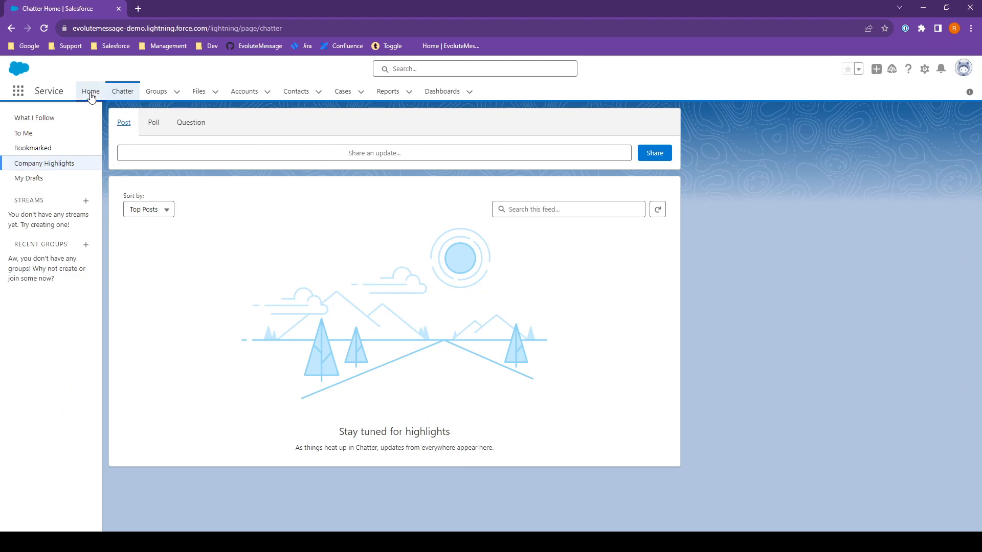
{"action": "left_click", "coordinate": [92, 96]}
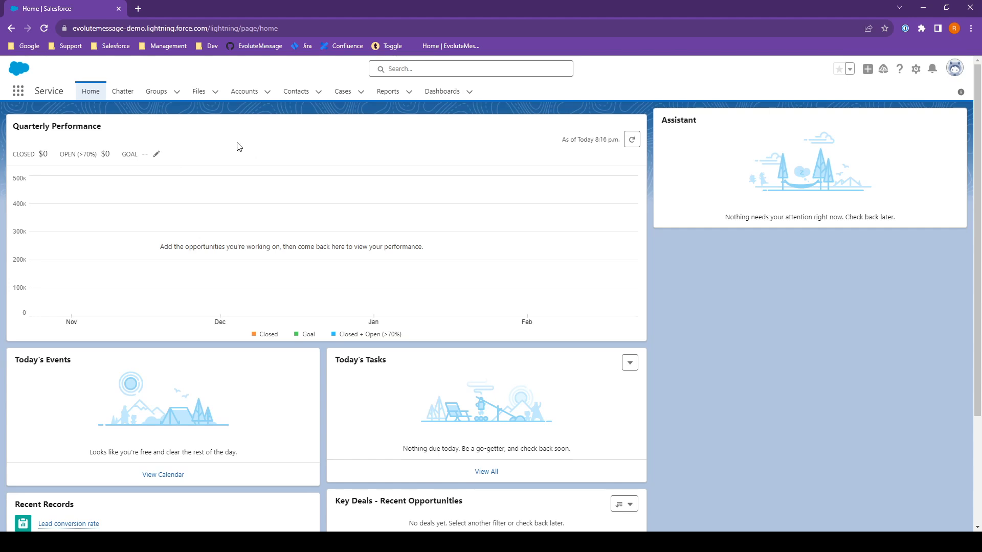
{"action": "left_click", "coordinate": [955, 68]}
{"action": "left_click", "coordinate": [858, 123]}
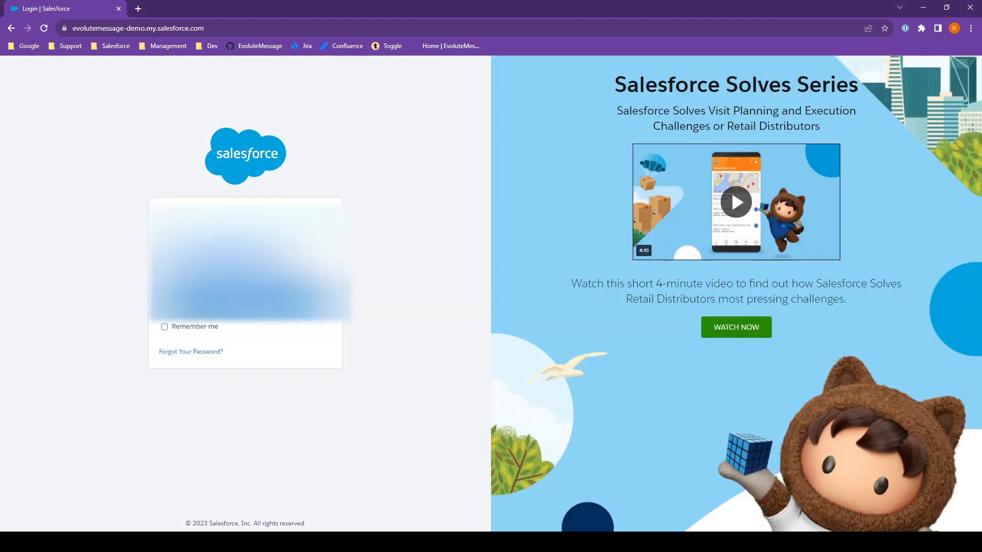
{"action": "left_click", "coordinate": [275, 306]}
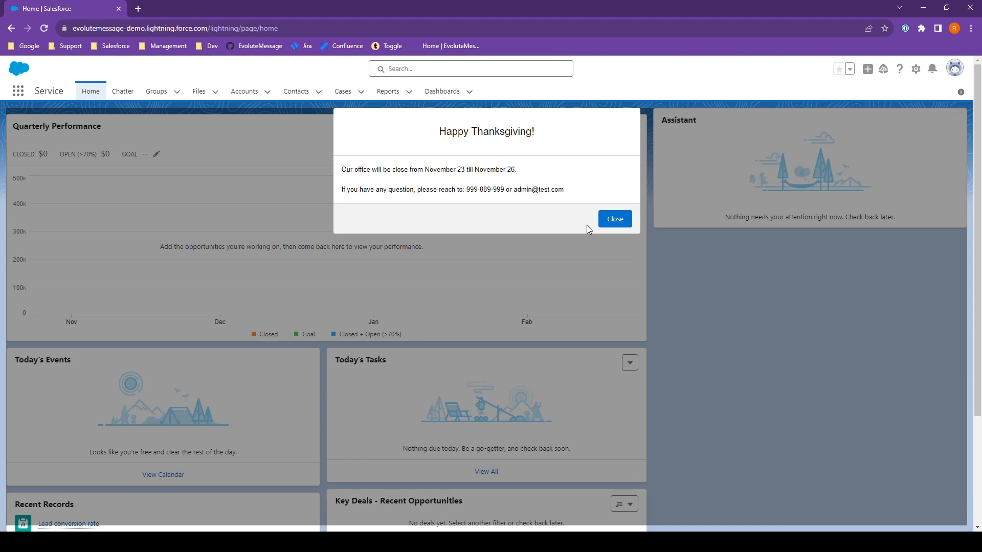
{"action": "left_click", "coordinate": [615, 220]}
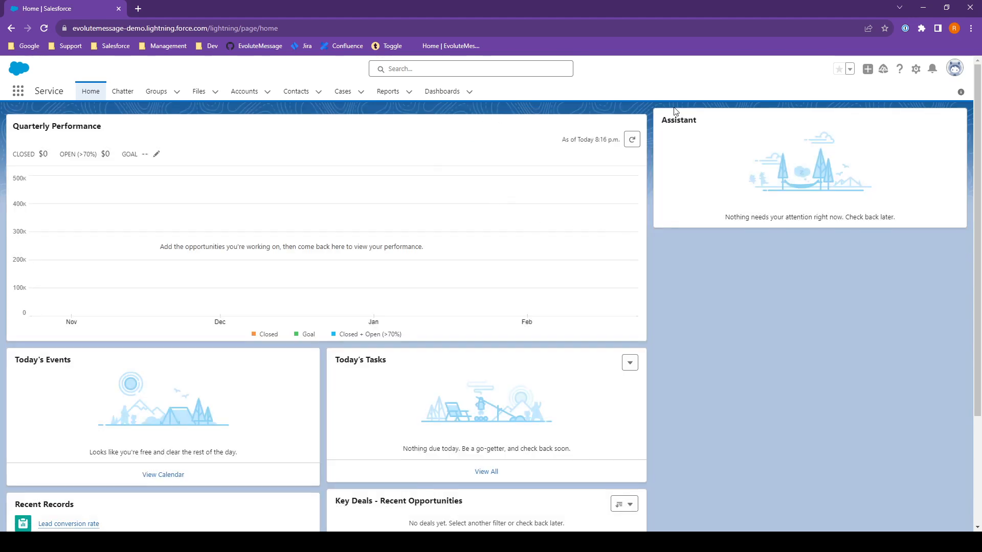
Remove the Evm Advanced Message component from the default home page layout, save the page and return to Home.
{"action": "left_click", "coordinate": [916, 70]}
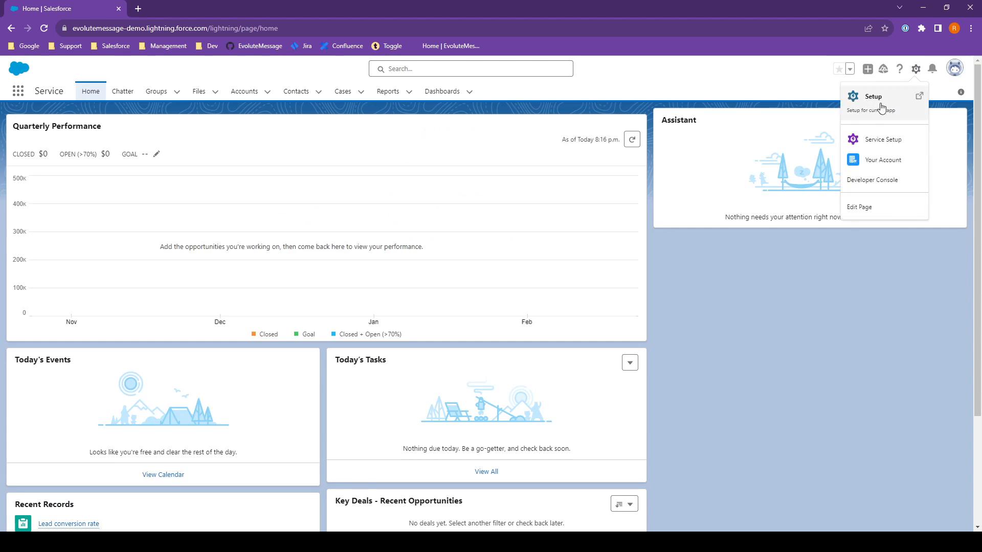
{"action": "left_click", "coordinate": [869, 204]}
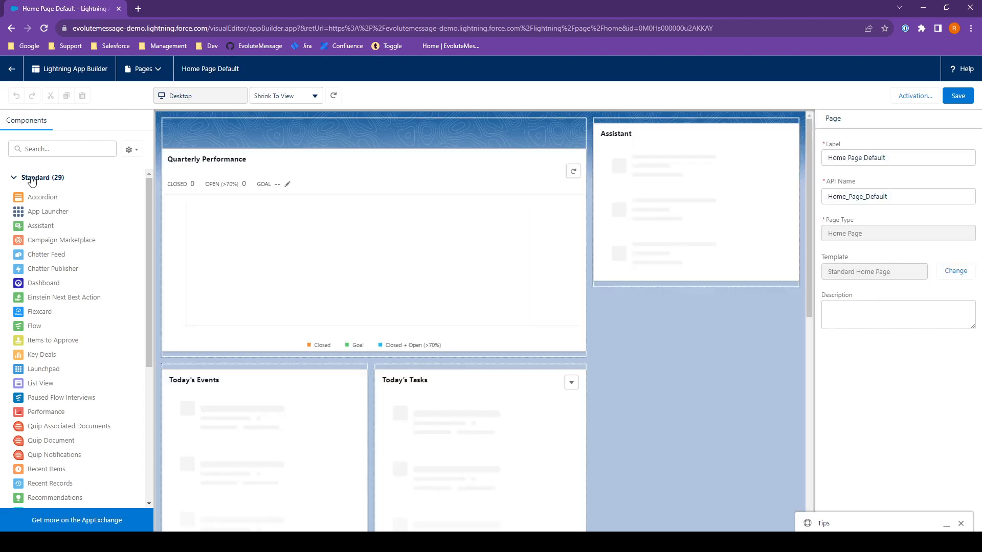
{"action": "mouse_move", "coordinate": [520, 131]}
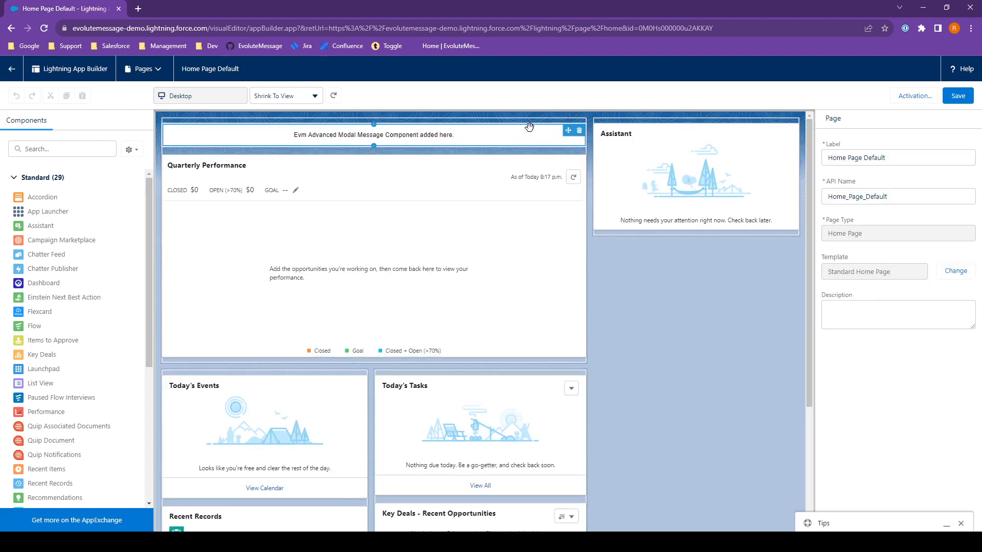
{"action": "left_click", "coordinate": [579, 133]}
{"action": "left_click", "coordinate": [958, 96]}
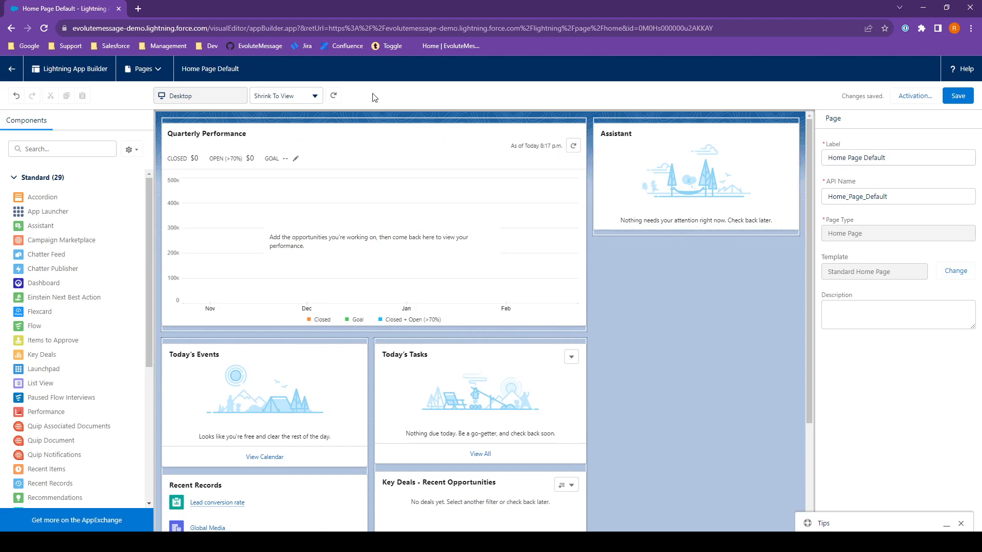
{"action": "left_click", "coordinate": [12, 68]}
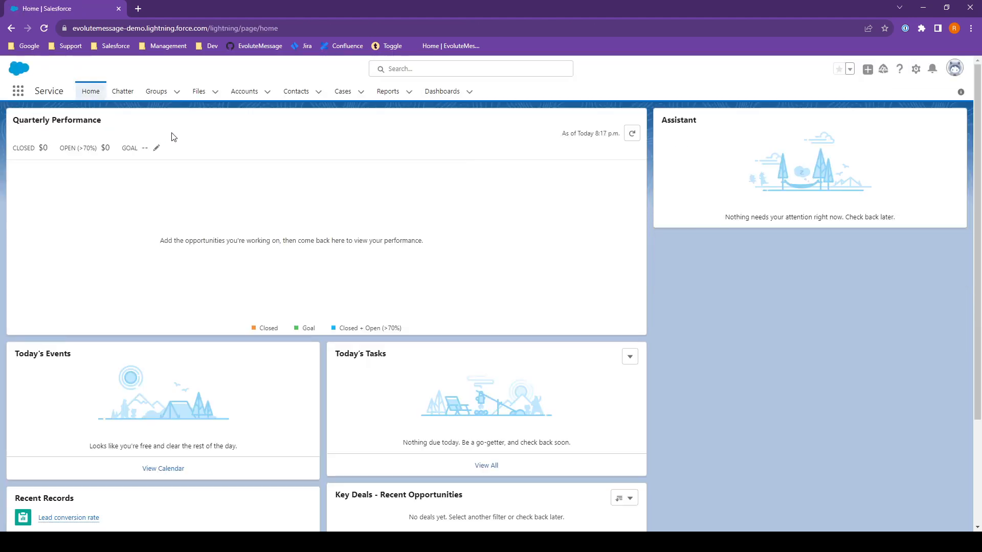
Open the EvoluteMessage app and add a new message based on the Salesforce Modal template.
{"action": "left_click", "coordinate": [18, 91]}
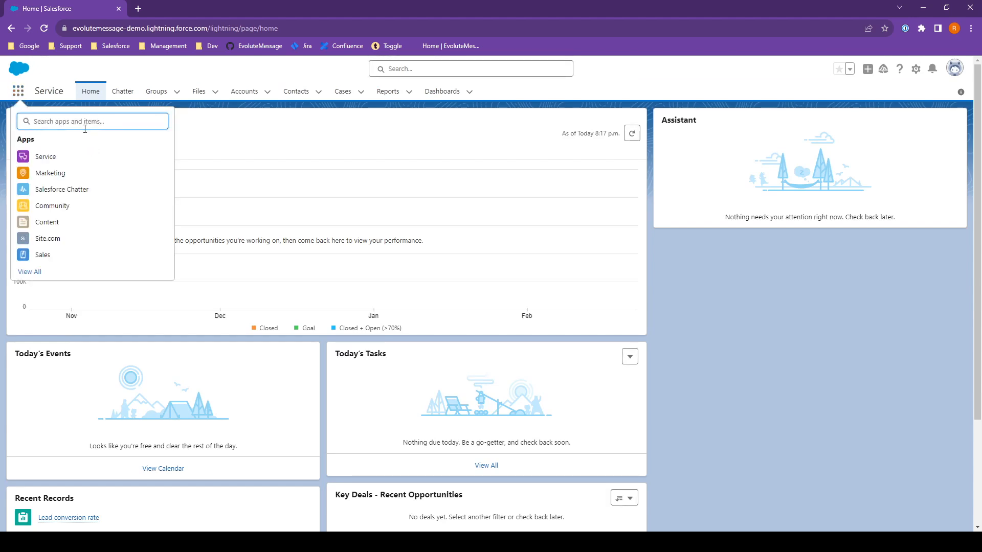
{"action": "type", "text": "ev"}
{"action": "left_click", "coordinate": [51, 156]}
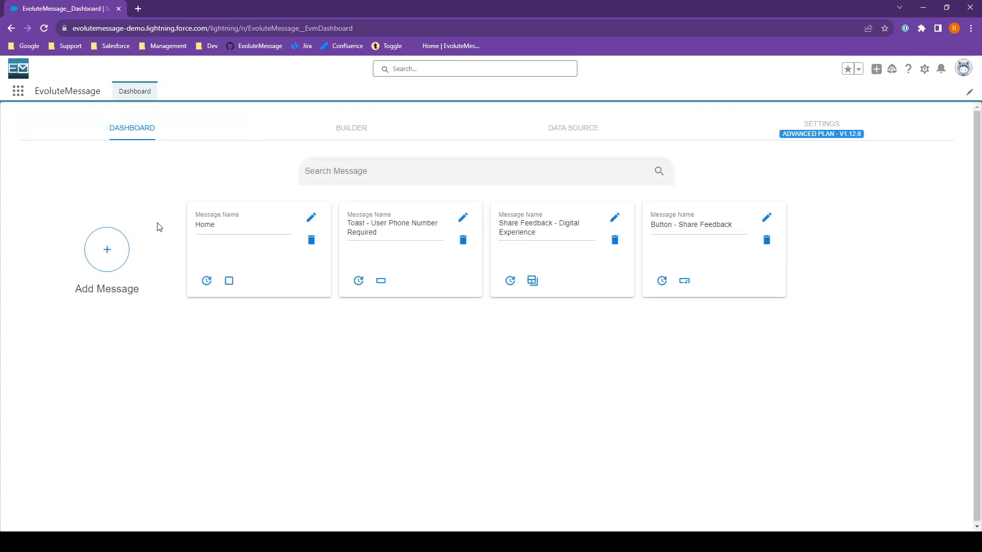
{"action": "left_click", "coordinate": [106, 249]}
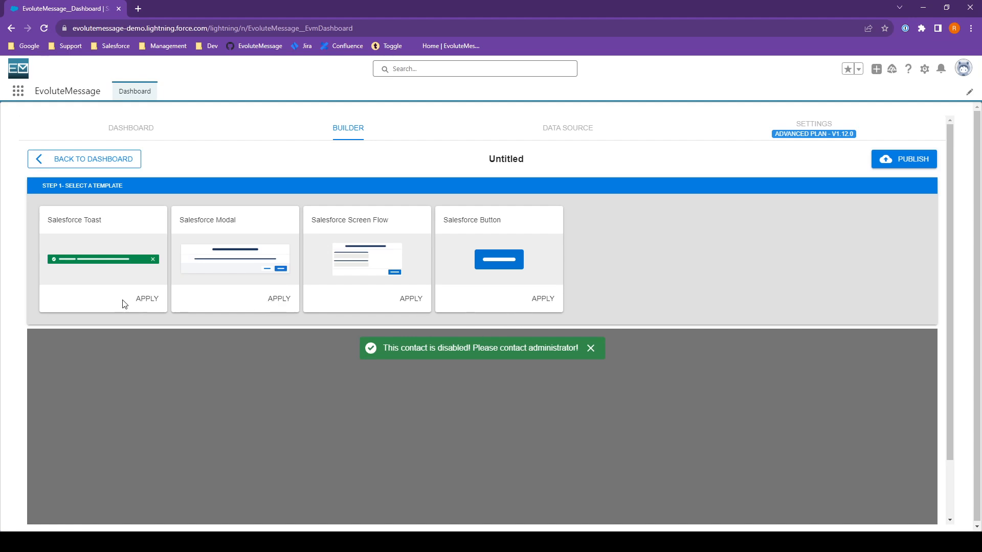
{"action": "left_click", "coordinate": [278, 298]}
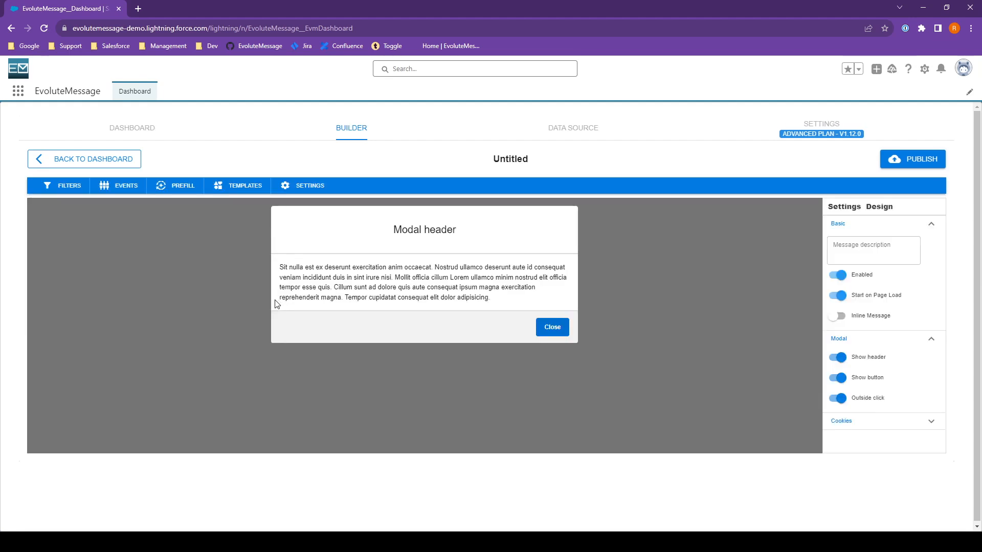
Replace the modal's header text with "Happy Holidays!".
{"action": "left_click", "coordinate": [414, 225]}
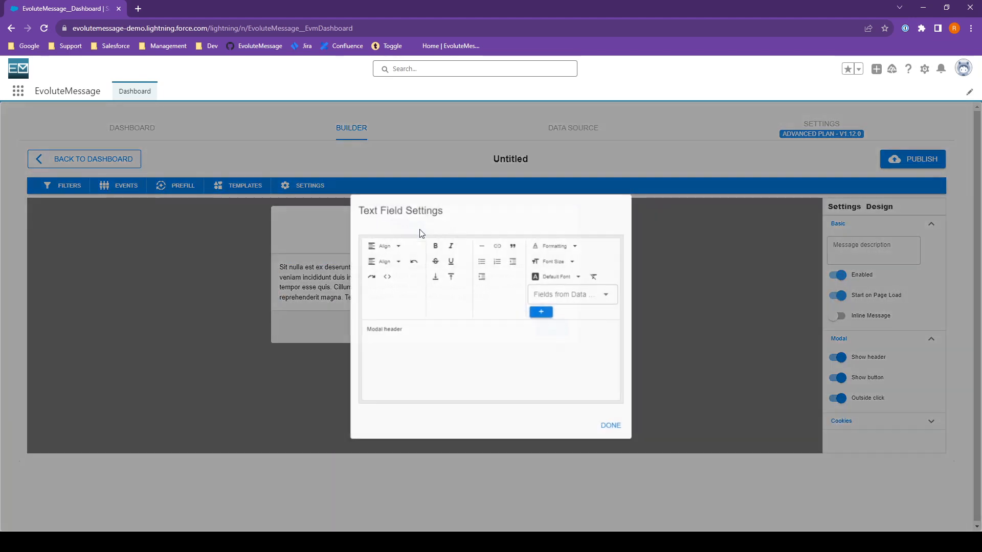
{"action": "left_click_drag", "start_coordinate": [423, 333], "coordinate": [328, 330]}
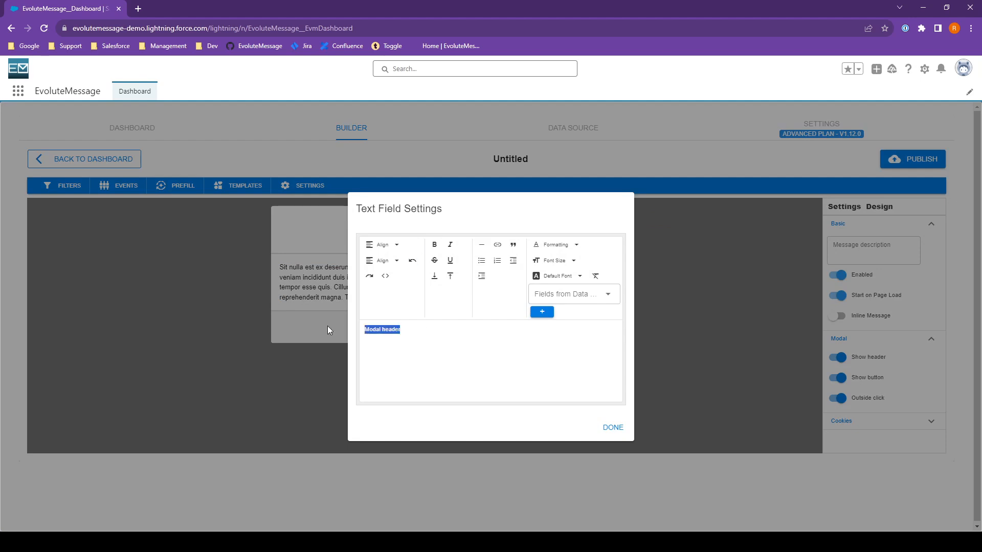
{"action": "type", "text": "Happy Holidays!"}
{"action": "left_click", "coordinate": [607, 428]}
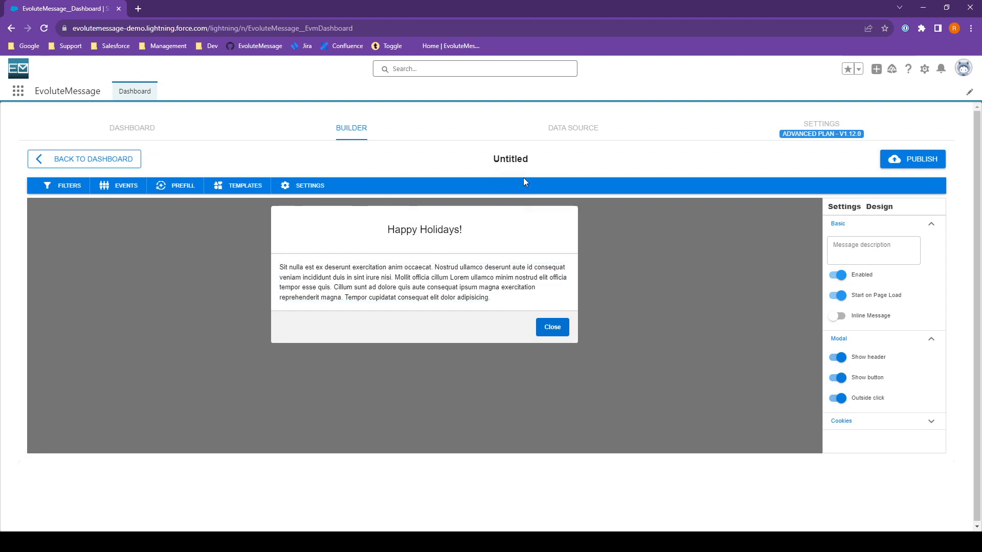
Rename the untitled message as "Home - Demo Page" and publish it.
{"action": "left_click", "coordinate": [509, 158]}
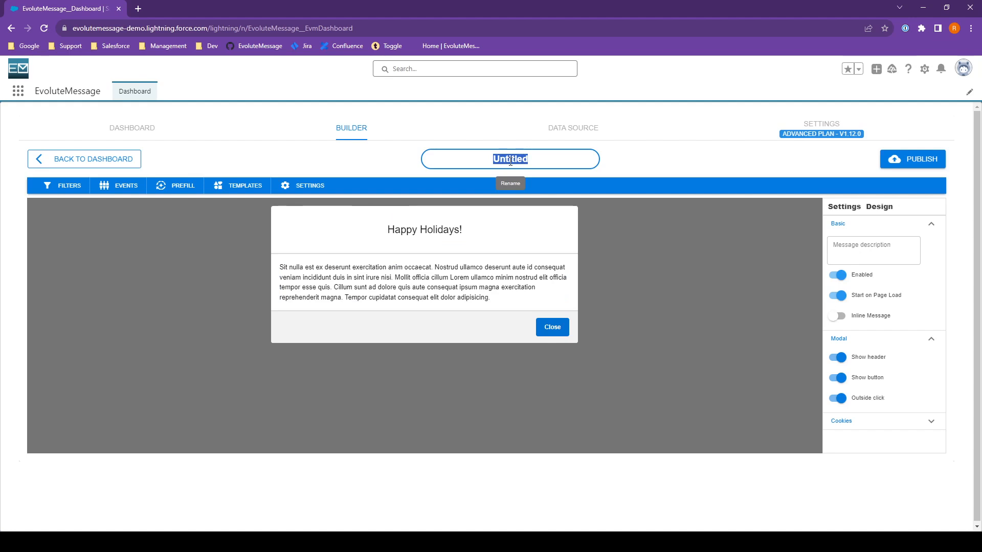
{"action": "type", "text": "HOme - Demo"}
{"action": "key", "text": "BackSpace"}
{"action": "type", "text": "o Page"}
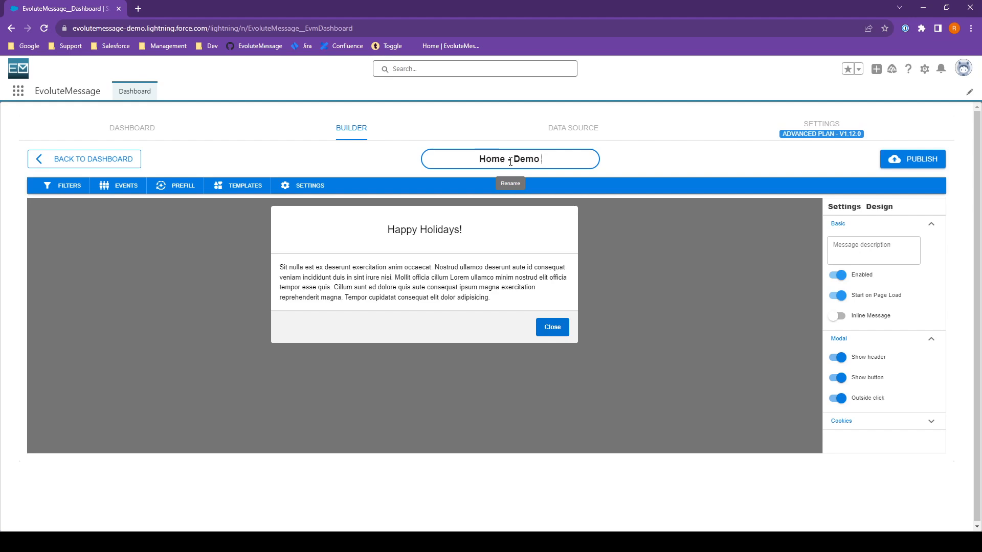
{"action": "key", "text": "Return"}
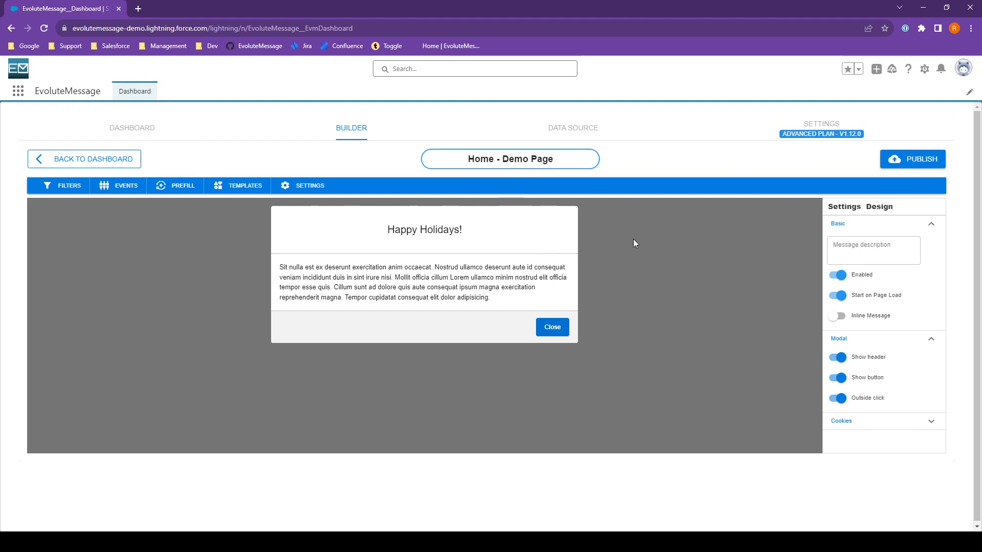
{"action": "left_click", "coordinate": [913, 159]}
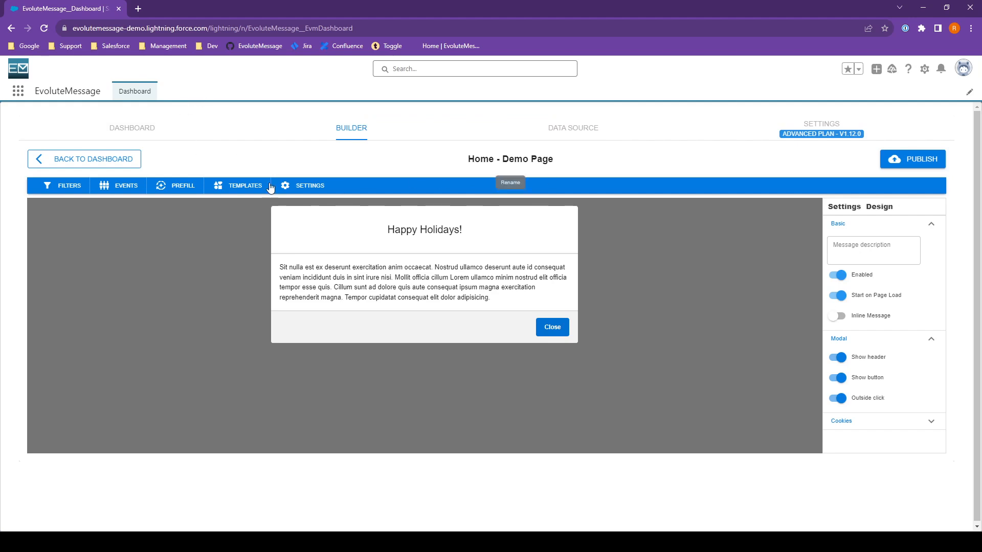
Open the Service app's Home page in a new browser tab and start editing its page layout.
{"action": "left_click", "coordinate": [17, 91]}
{"action": "left_click", "coordinate": [74, 163], "text": "ctrl"}
{"action": "left_click", "coordinate": [168, 10]}
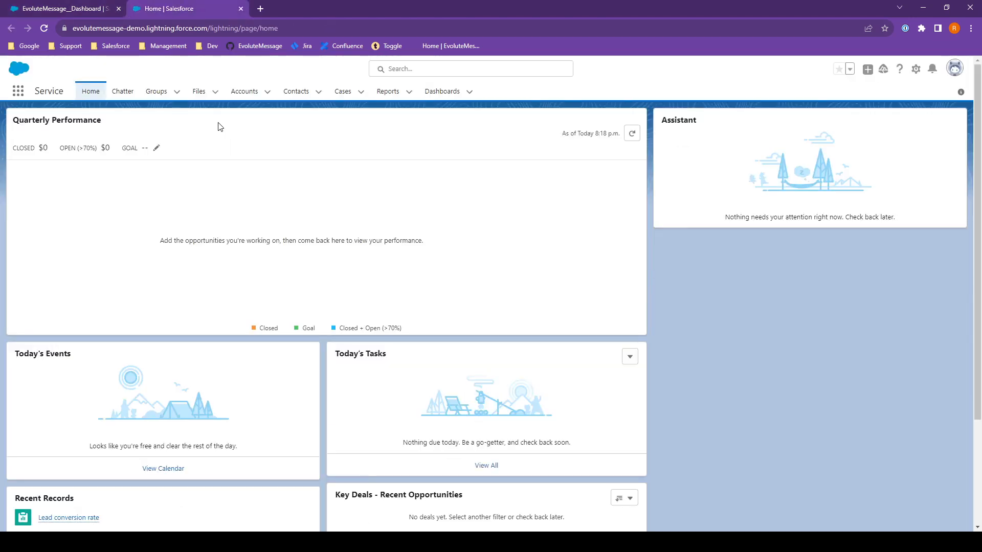
{"action": "left_click", "coordinate": [914, 70]}
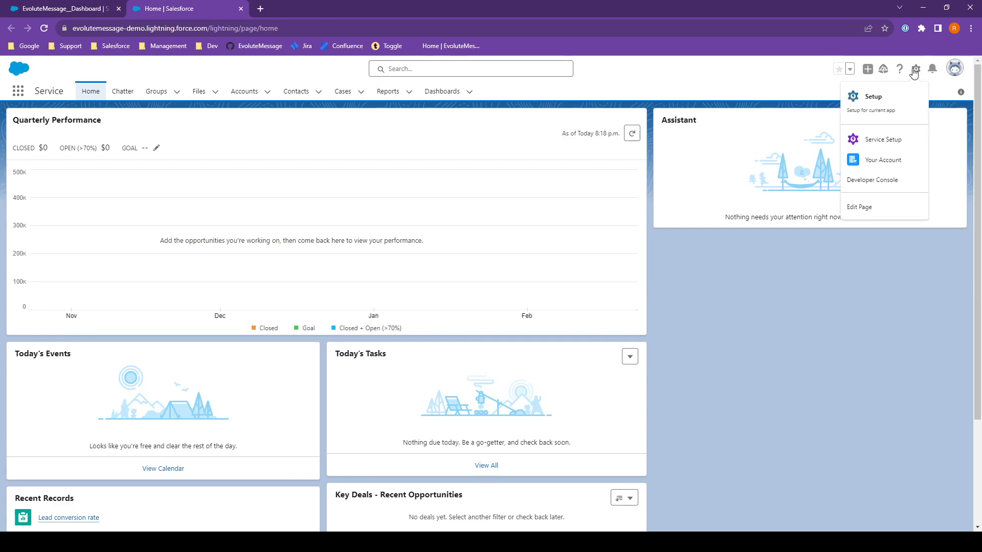
{"action": "left_click", "coordinate": [864, 208]}
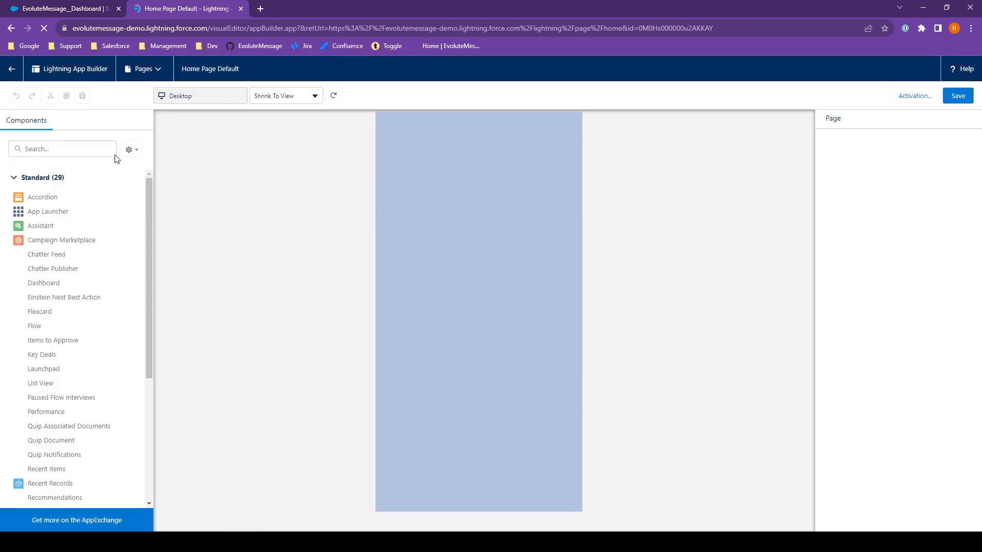
Add an Evm Advanced Message component above Quarterly Performance with the Home - Demo Page message, and save the page before returning to Home.
{"action": "type", "text": "ev"}
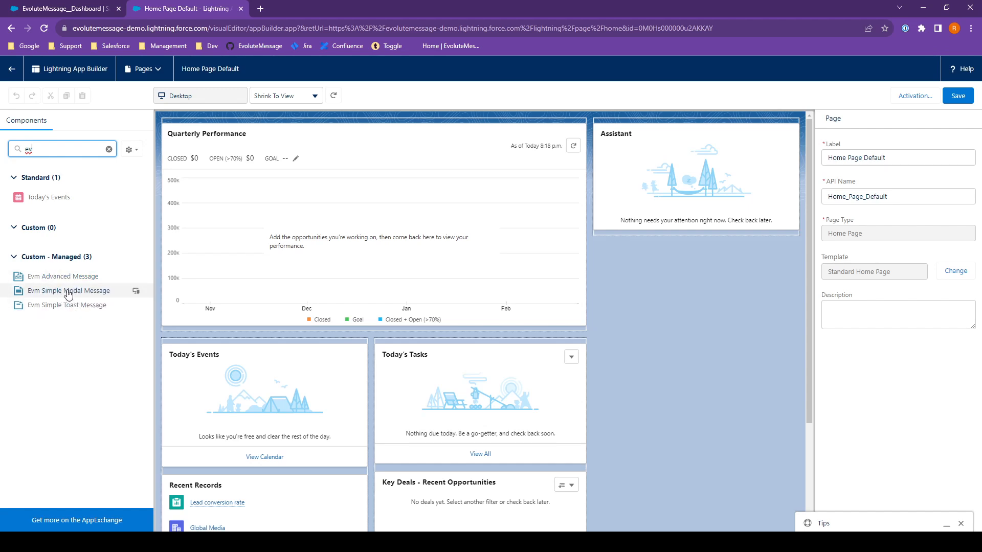
{"action": "left_click_drag", "start_coordinate": [48, 280], "coordinate": [284, 128]}
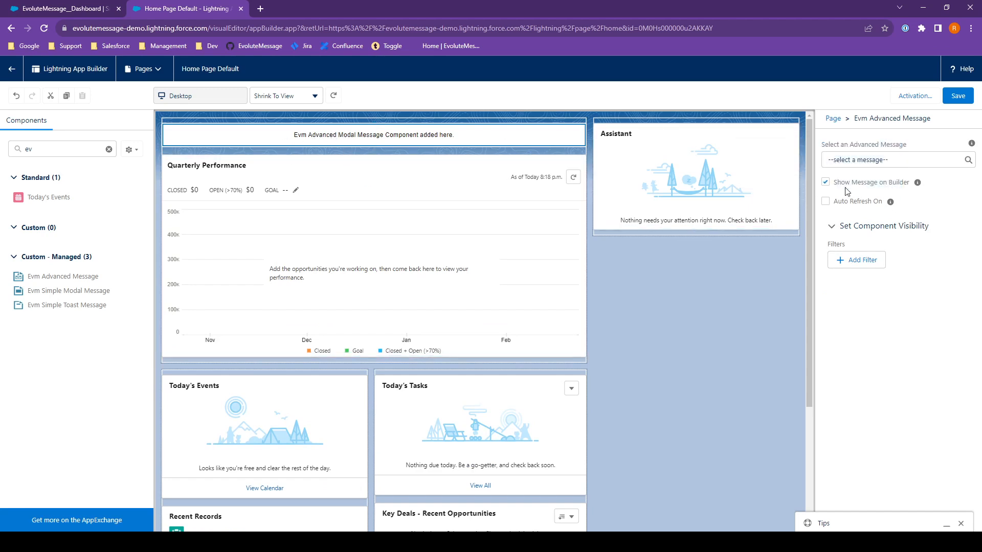
{"action": "left_click", "coordinate": [850, 161]}
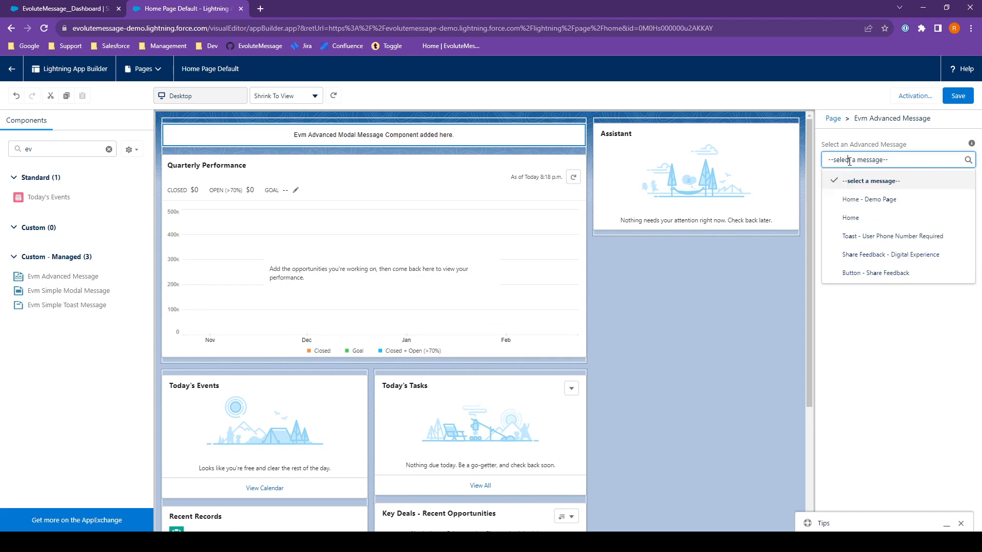
{"action": "left_click", "coordinate": [867, 200]}
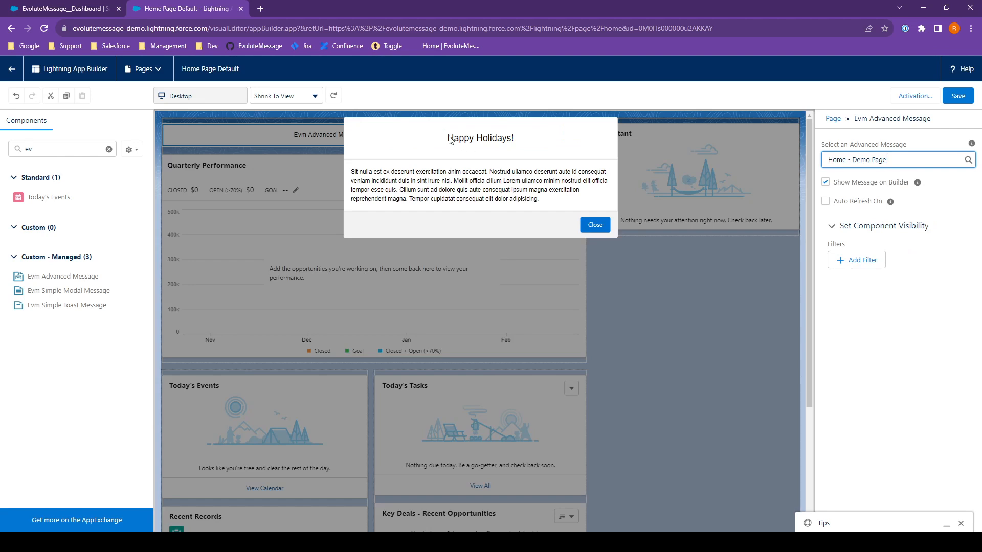
{"action": "left_click", "coordinate": [958, 96]}
{"action": "left_click", "coordinate": [11, 69]}
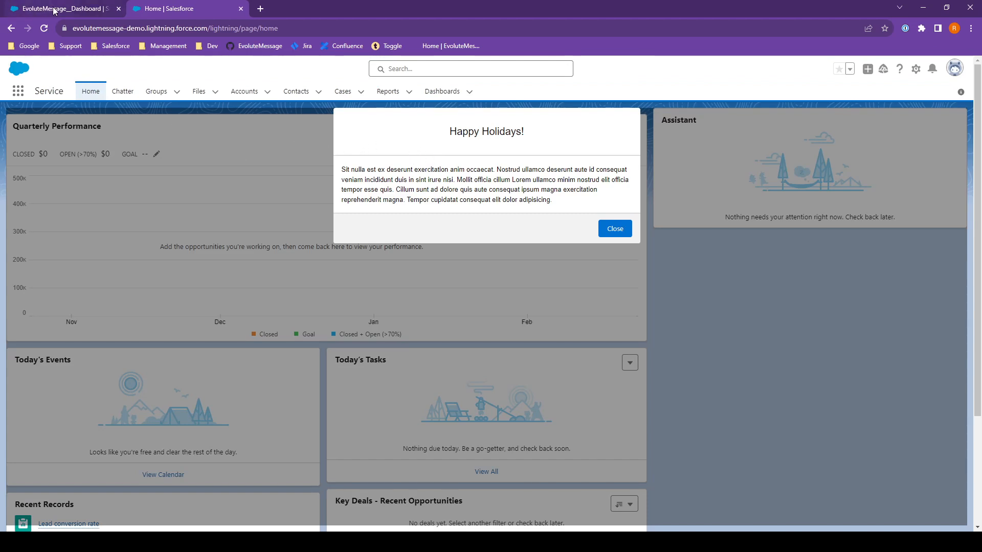
Dismiss the Happy Holidays message and test whether it reappears on returning to Home from Chatter.
{"action": "left_click", "coordinate": [617, 228]}
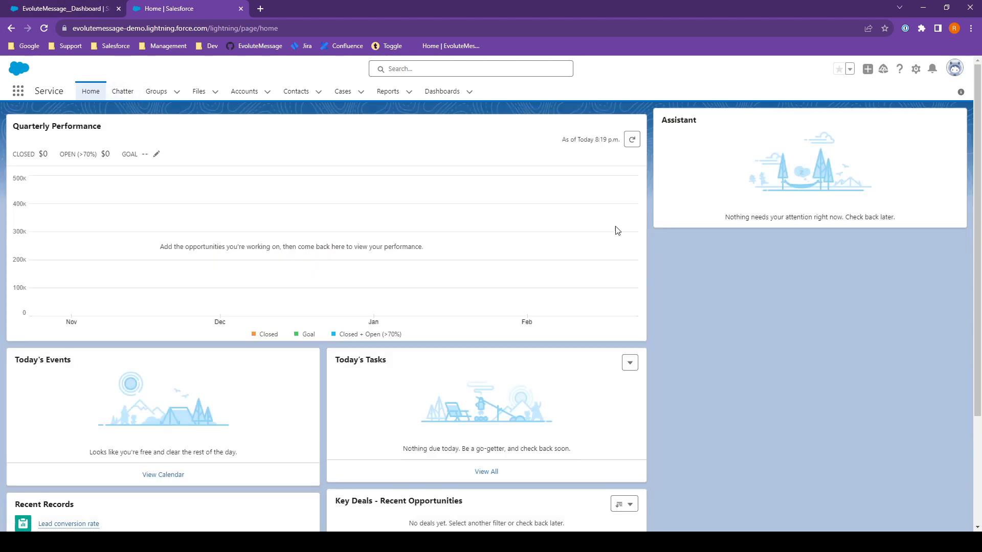
{"action": "left_click", "coordinate": [119, 93]}
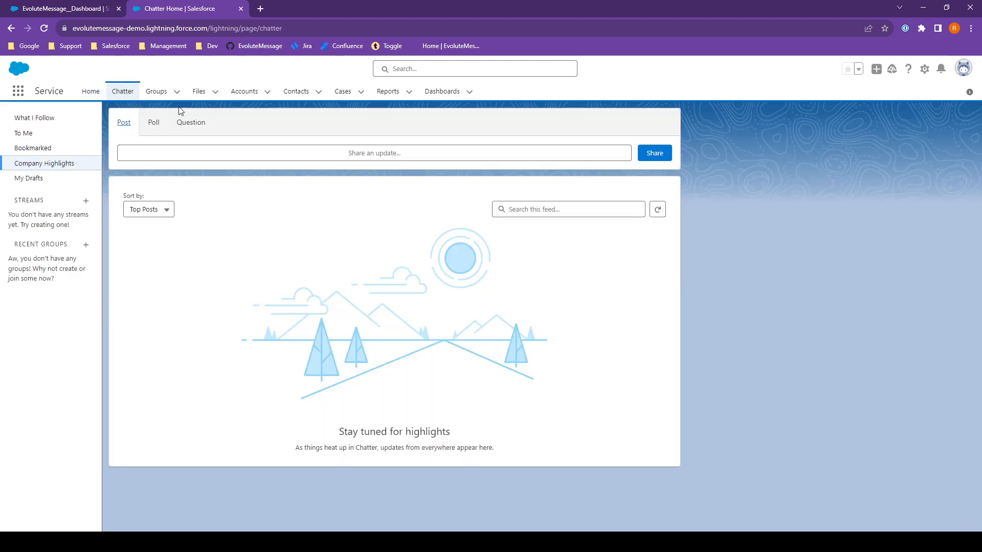
{"action": "left_click", "coordinate": [89, 91]}
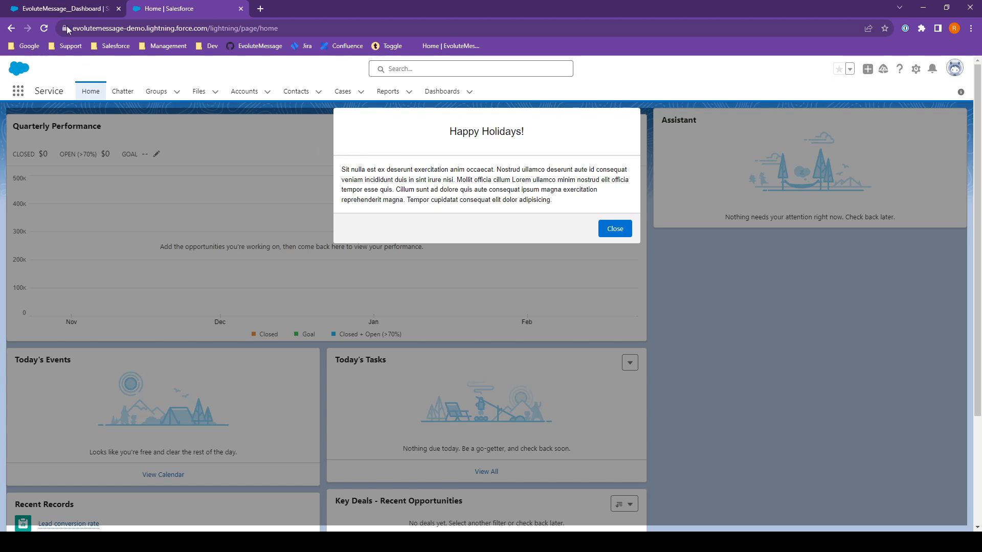
In the EvoluteMessage builder, add a User Cookie filter with the Logged-In for First Time option to the Home - Demo Page message.
{"action": "left_click", "coordinate": [62, 13]}
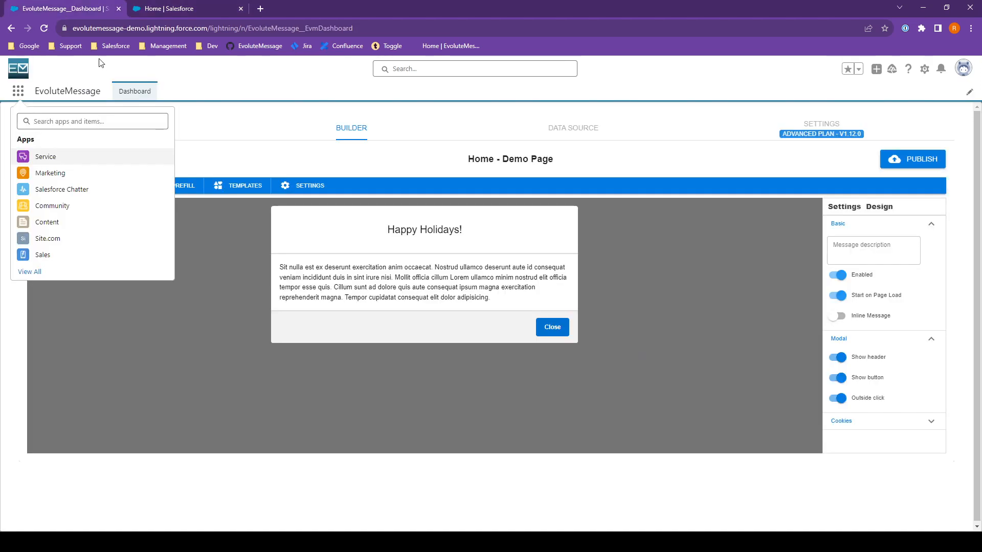
{"action": "left_click", "coordinate": [20, 94]}
{"action": "left_click", "coordinate": [62, 186]}
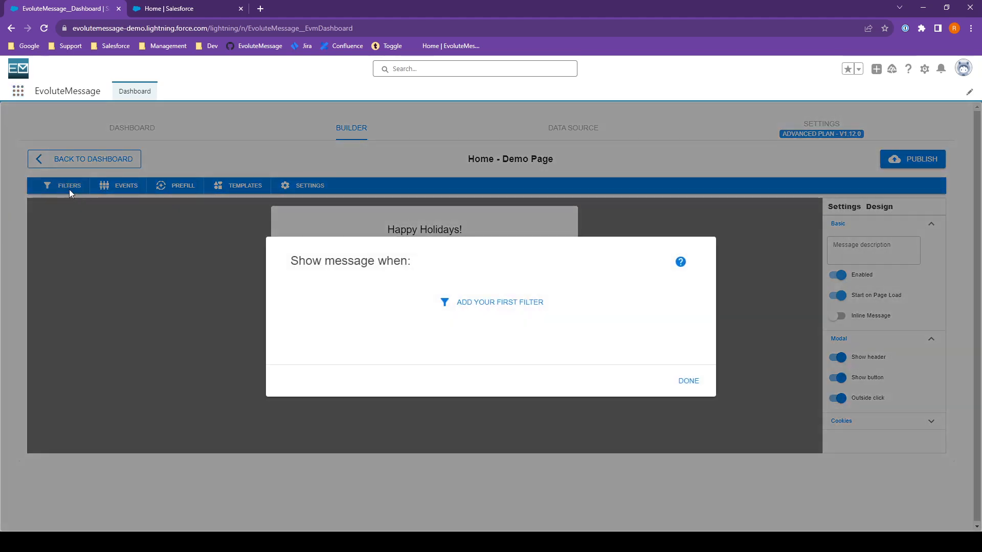
{"action": "left_click", "coordinate": [478, 308]}
{"action": "left_click", "coordinate": [340, 290]}
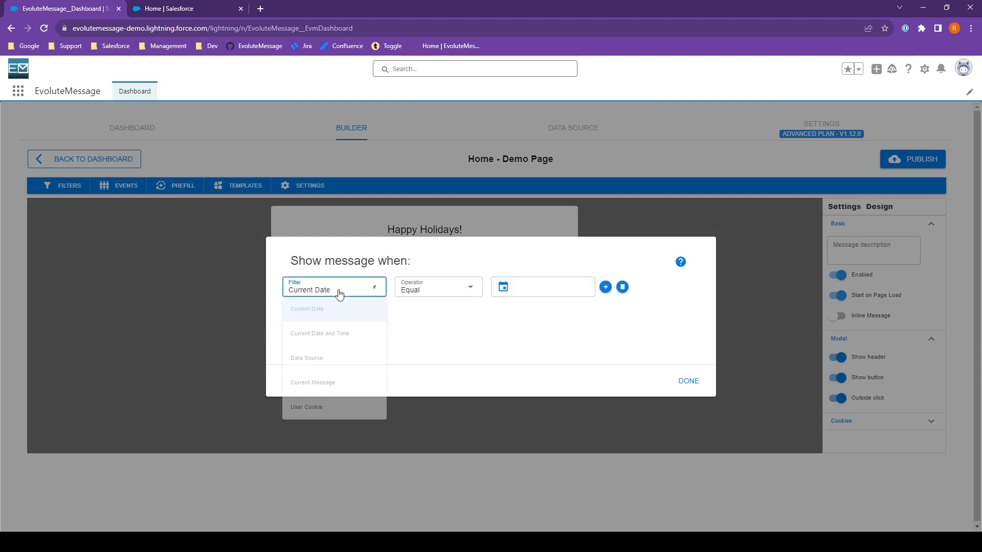
{"action": "left_click", "coordinate": [318, 409]}
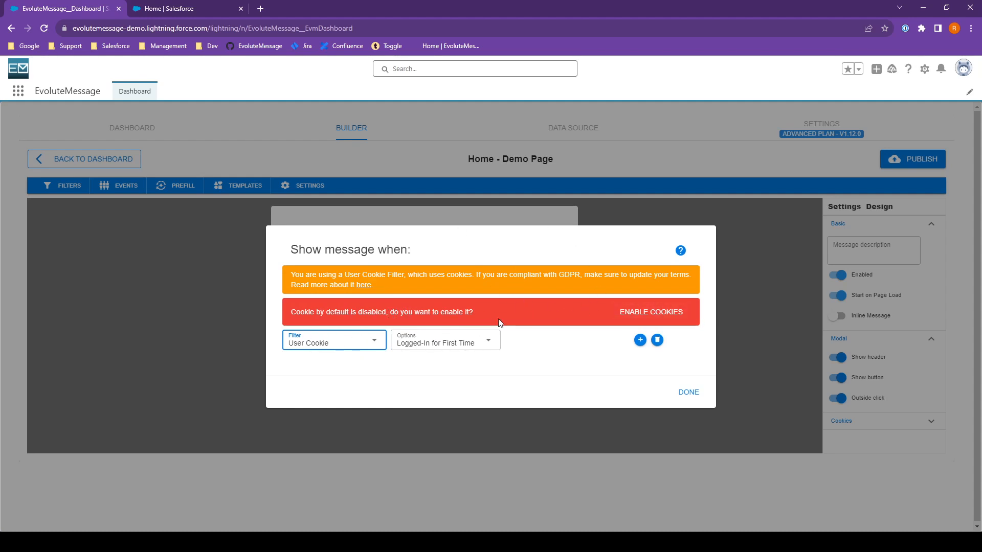
Enable cookies for the User Cookie filter, finish the filter setup, and publish the message again.
{"action": "left_click", "coordinate": [643, 323]}
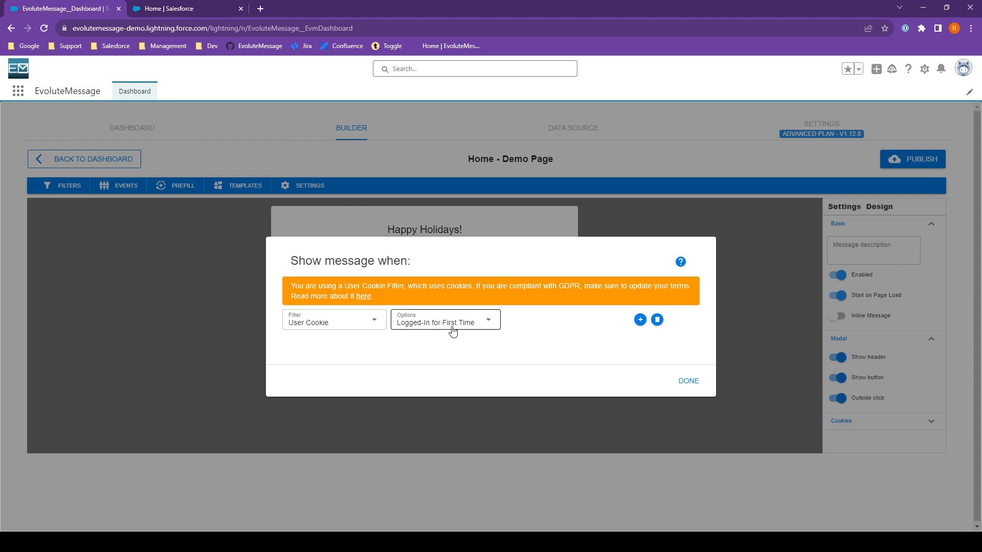
{"action": "left_click", "coordinate": [691, 382]}
{"action": "left_click", "coordinate": [916, 160]}
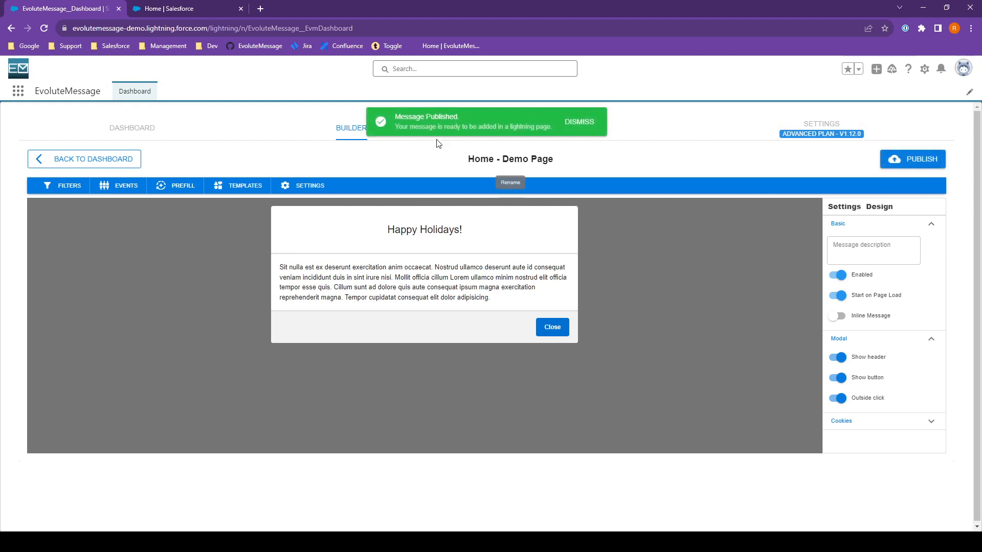
Reload the Service app's Home page, dismiss the Happy Holidays message, and test whether it reappears on returning from Chatter.
{"action": "left_click", "coordinate": [160, 12]}
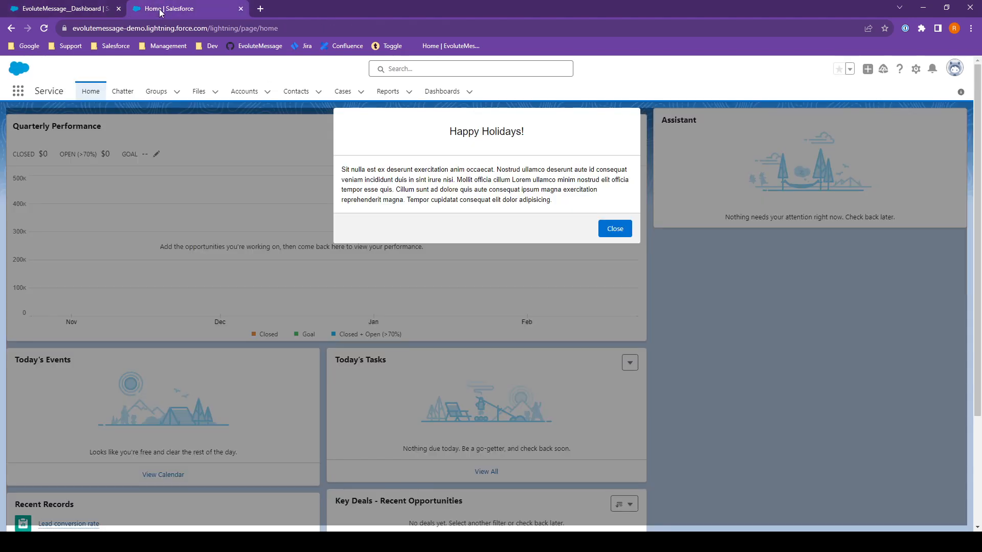
{"action": "left_click", "coordinate": [44, 28]}
{"action": "left_click", "coordinate": [617, 231]}
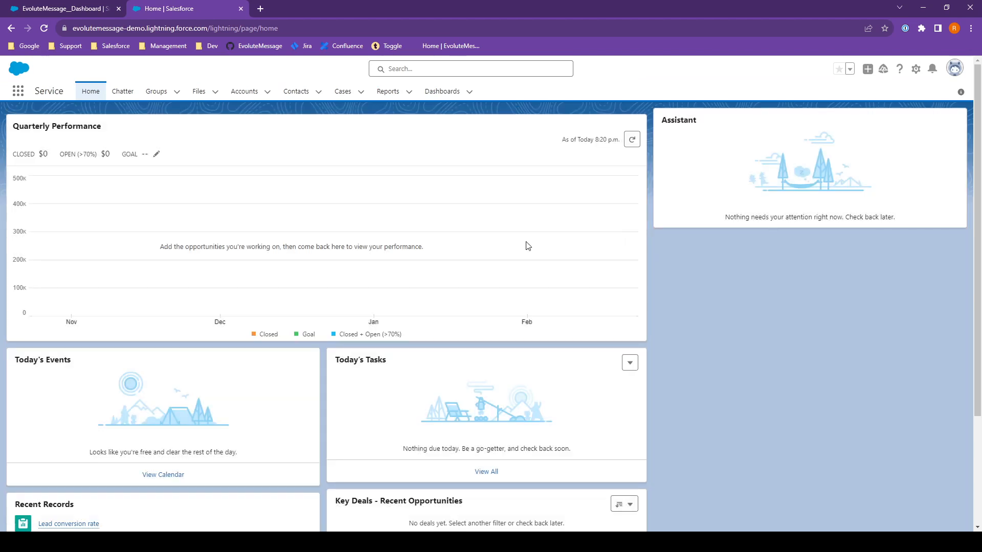
{"action": "left_click", "coordinate": [122, 92]}
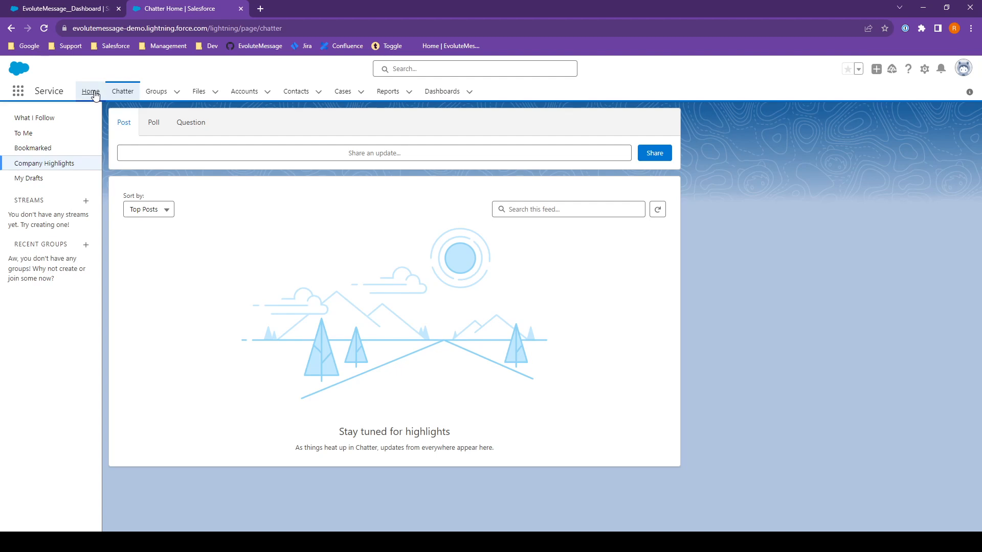
{"action": "left_click", "coordinate": [96, 96]}
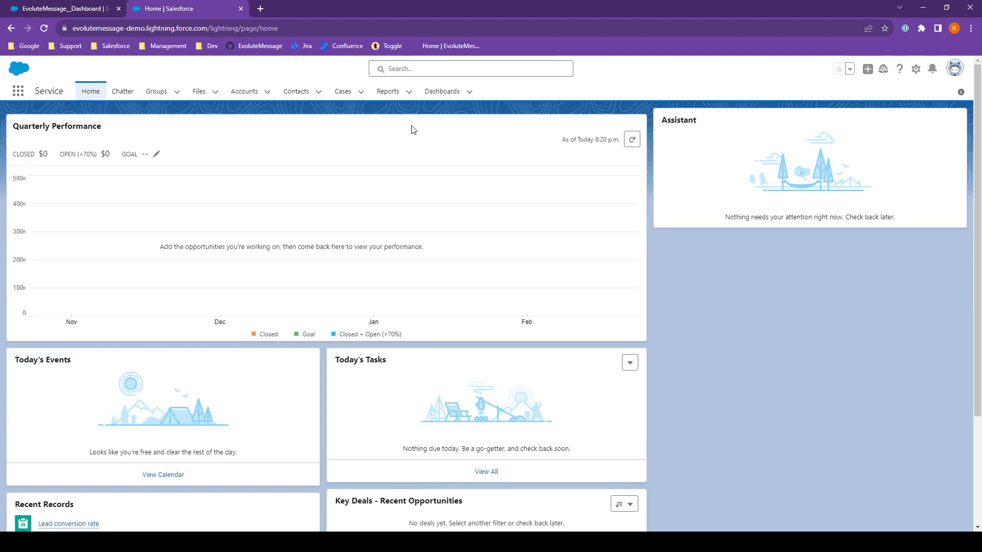
Log out of Salesforce and log back in to test the first-login filter on Home, and dismiss the Happy Holidays message.
{"action": "left_click", "coordinate": [954, 68]}
{"action": "left_click", "coordinate": [862, 124]}
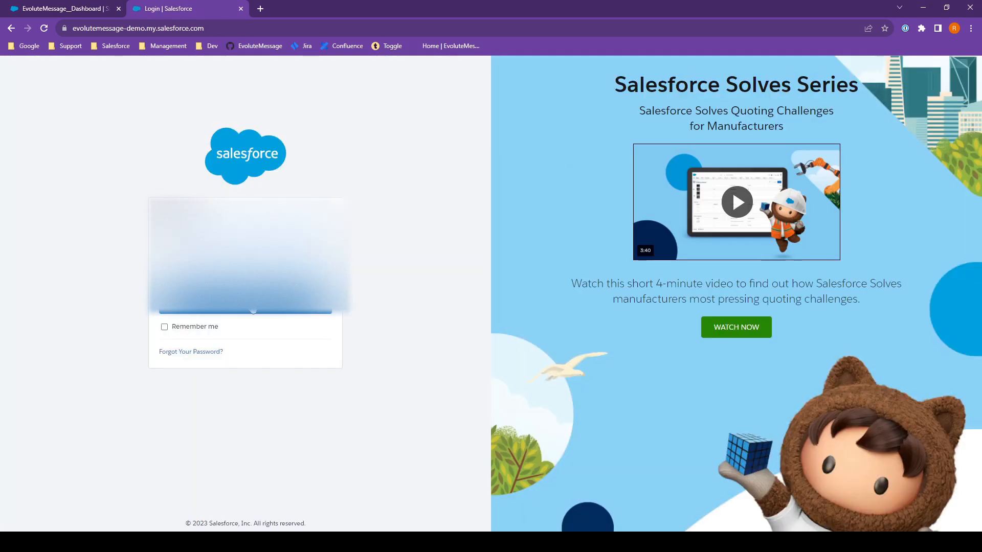
{"action": "left_click", "coordinate": [253, 307]}
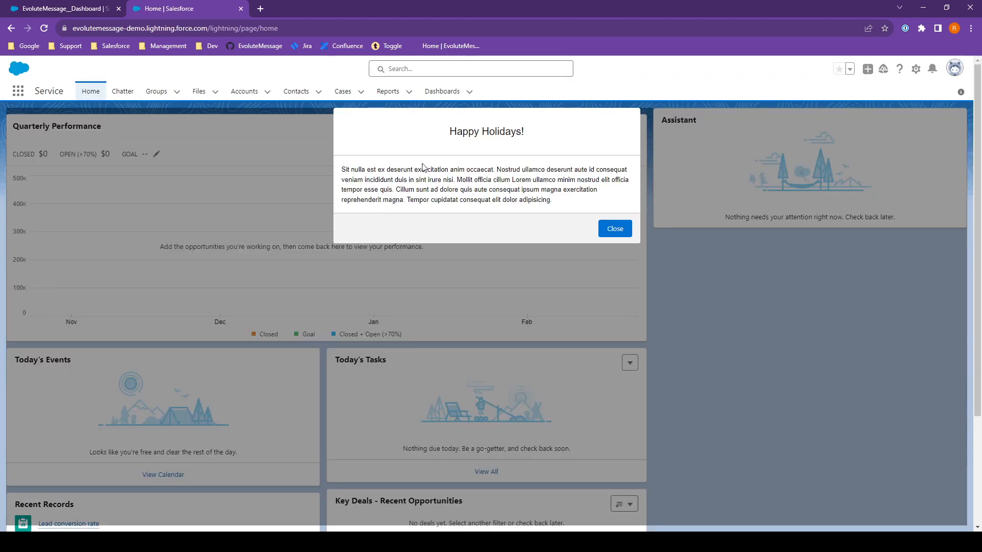
{"action": "left_click", "coordinate": [616, 229]}
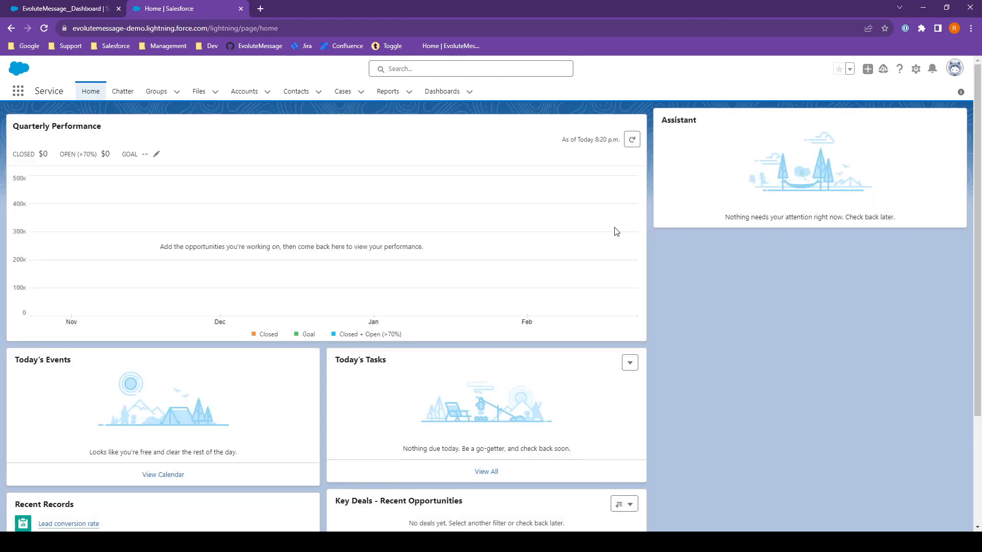
Open the EvoluteMessage website in a new browser tab and go to its Filters documentation.
{"action": "left_click", "coordinate": [261, 9]}
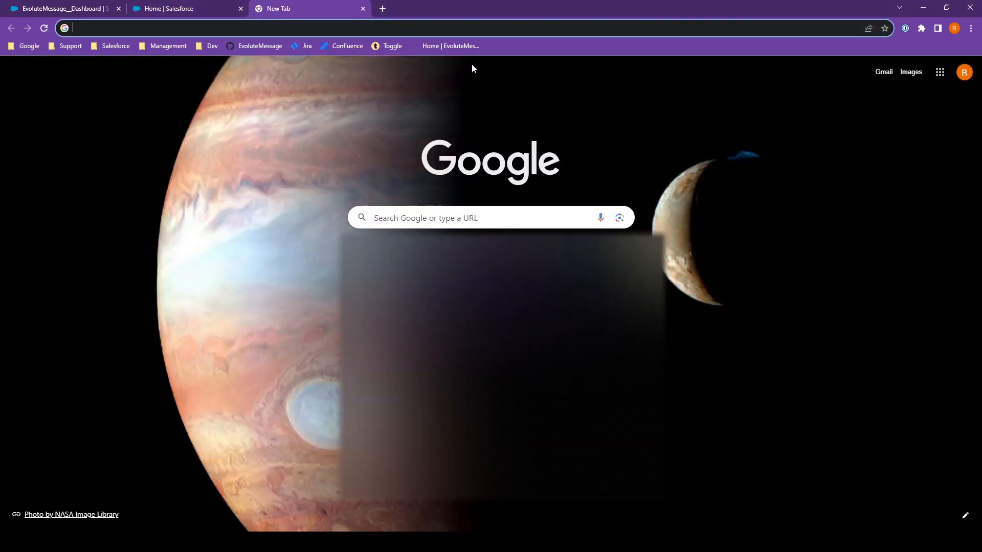
{"action": "left_click", "coordinate": [440, 47]}
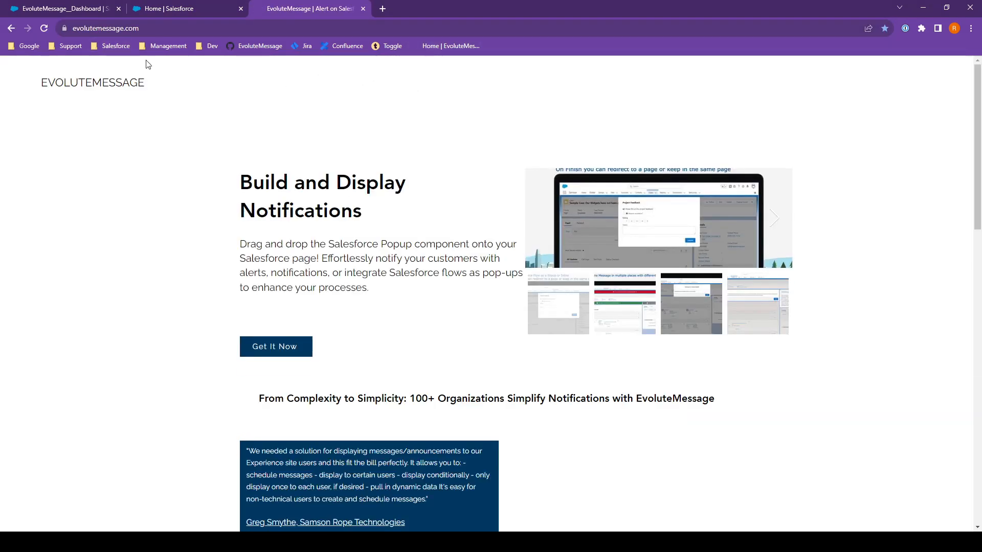
{"action": "mouse_move", "coordinate": [790, 83]}
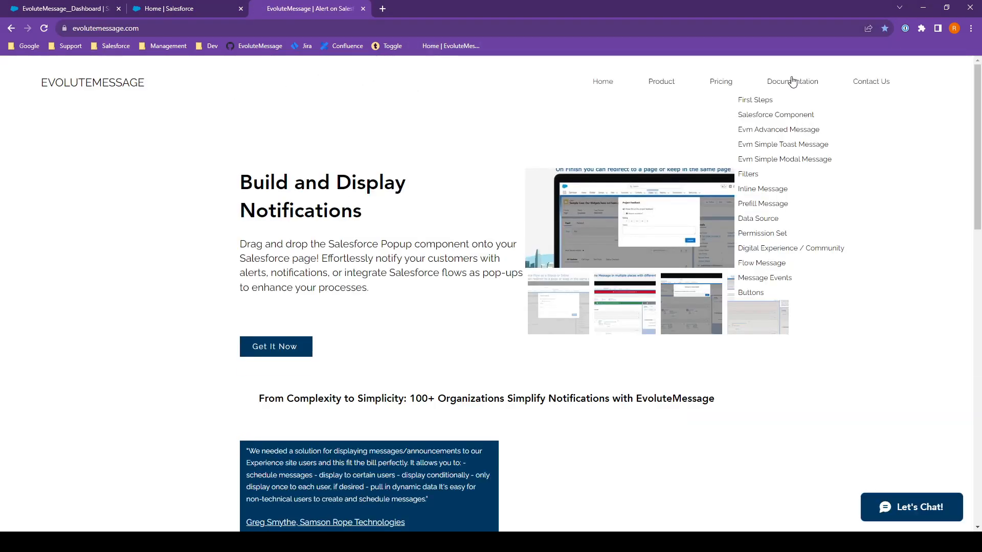
{"action": "left_click", "coordinate": [750, 174]}
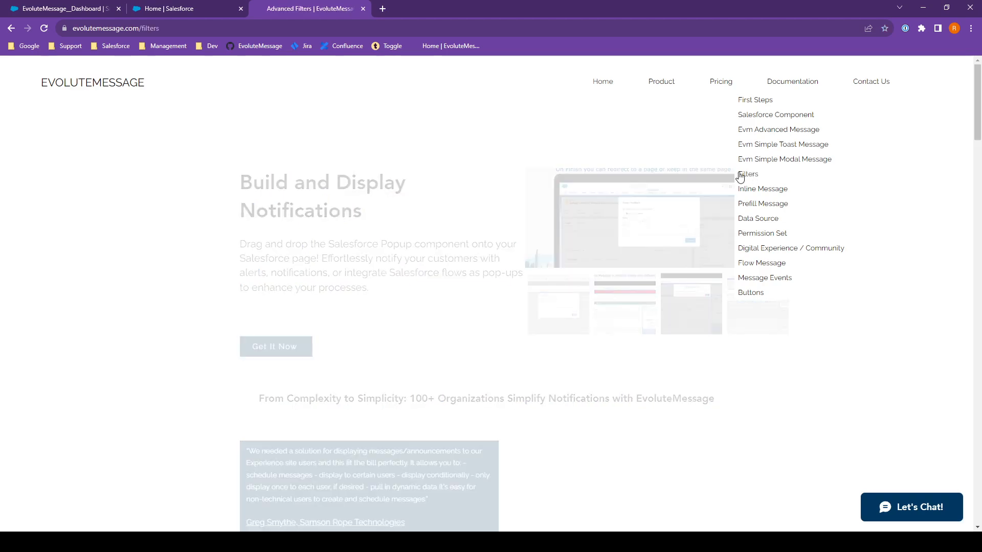
Examine the Advanced Filters documentation, including the list of filter types and the setup examples for date and data source filters.
{"action": "scroll", "coordinate": [280, 299], "scroll_direction": "down", "scroll_amount": 2}
{"action": "triple_click", "coordinate": [255, 290]}
{"action": "double_click", "coordinate": [278, 284]}
{"action": "scroll", "coordinate": [361, 280], "scroll_direction": "down", "scroll_amount": 3}
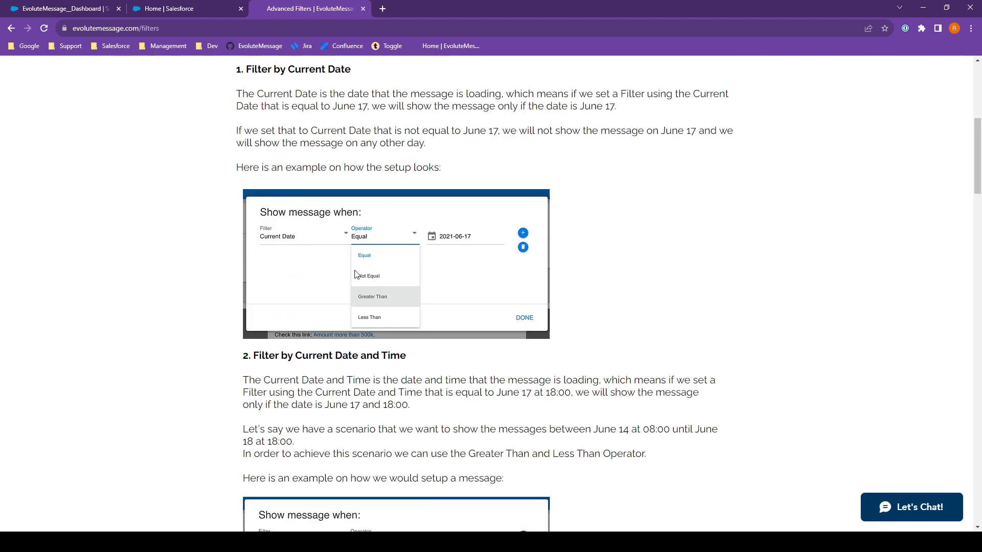
{"action": "scroll", "coordinate": [360, 279], "scroll_direction": "down", "scroll_amount": 15}
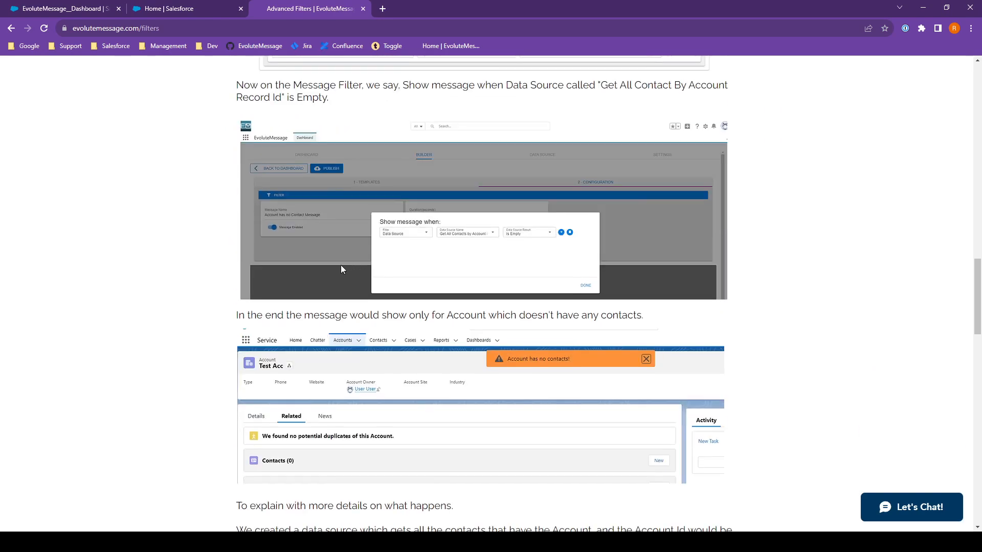
{"action": "scroll", "coordinate": [358, 274], "scroll_direction": "down", "scroll_amount": 4}
{"action": "scroll", "coordinate": [381, 281], "scroll_direction": "down", "scroll_amount": 3}
{"action": "scroll", "coordinate": [372, 280], "scroll_direction": "up", "scroll_amount": 20}
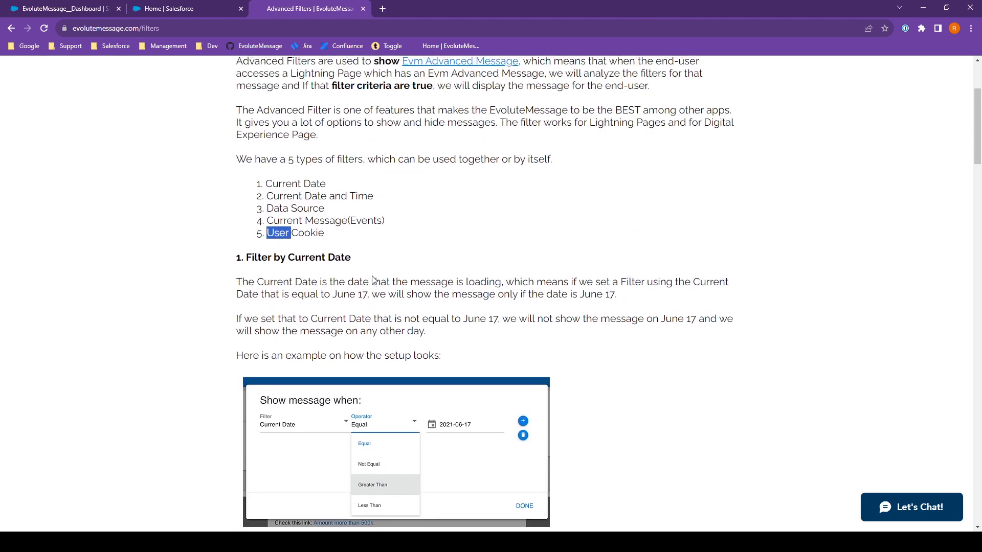
{"action": "scroll", "coordinate": [358, 271], "scroll_direction": "up", "scroll_amount": 3}
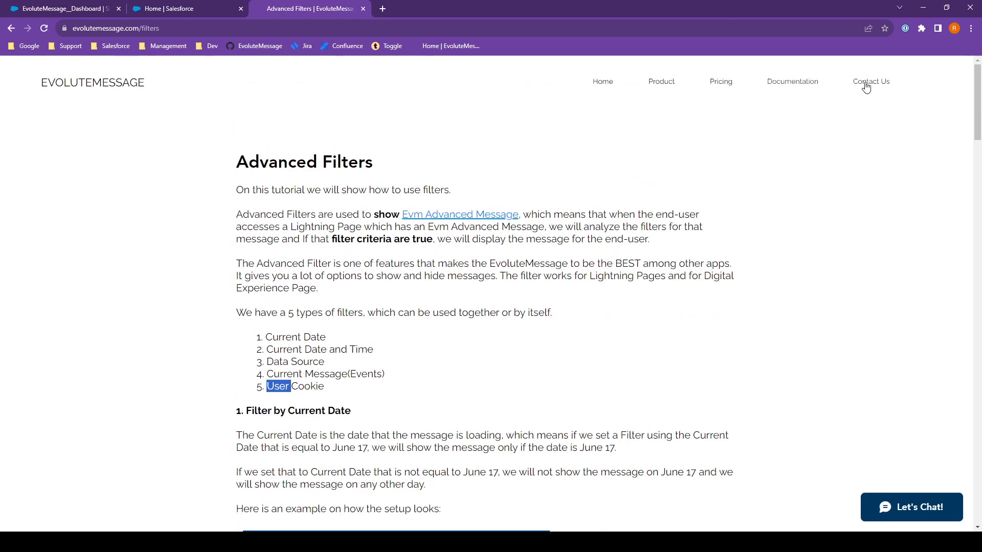